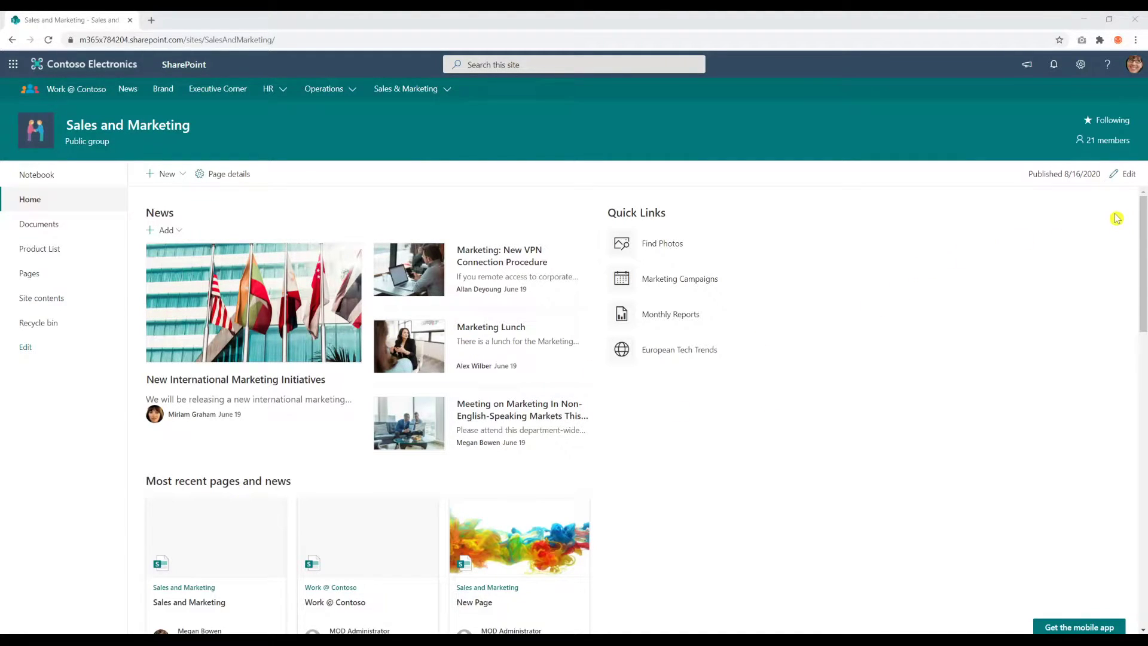
Step: Add a Document library web part showing Documents below News, then republish the home page
click(1121, 179)
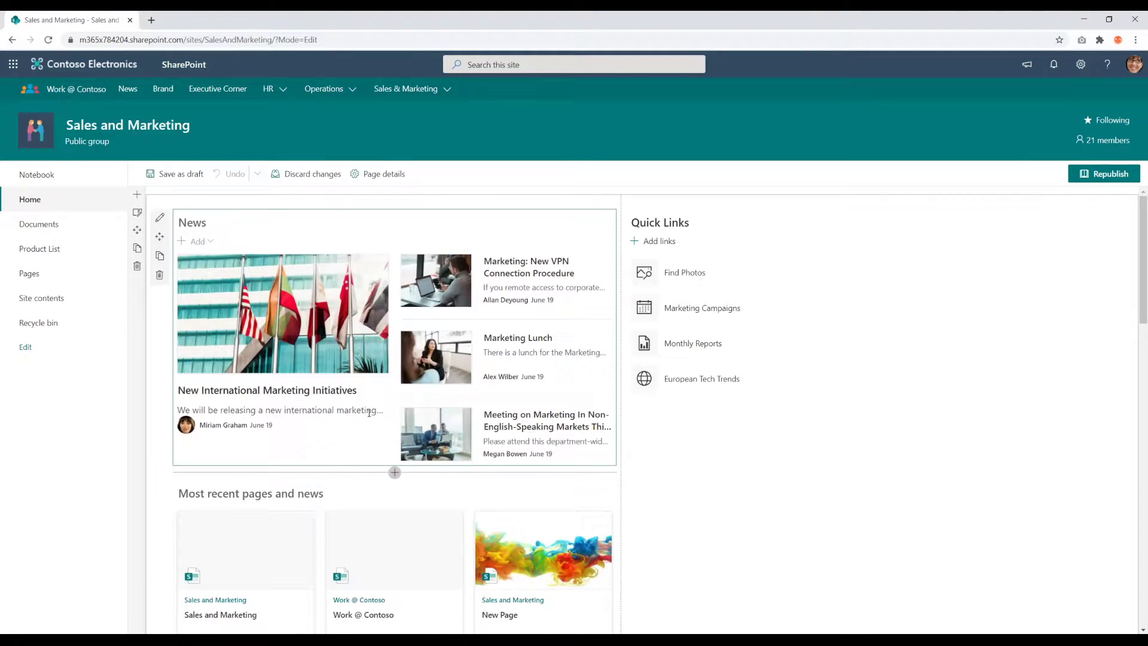
scroll(369, 412, down, 1)
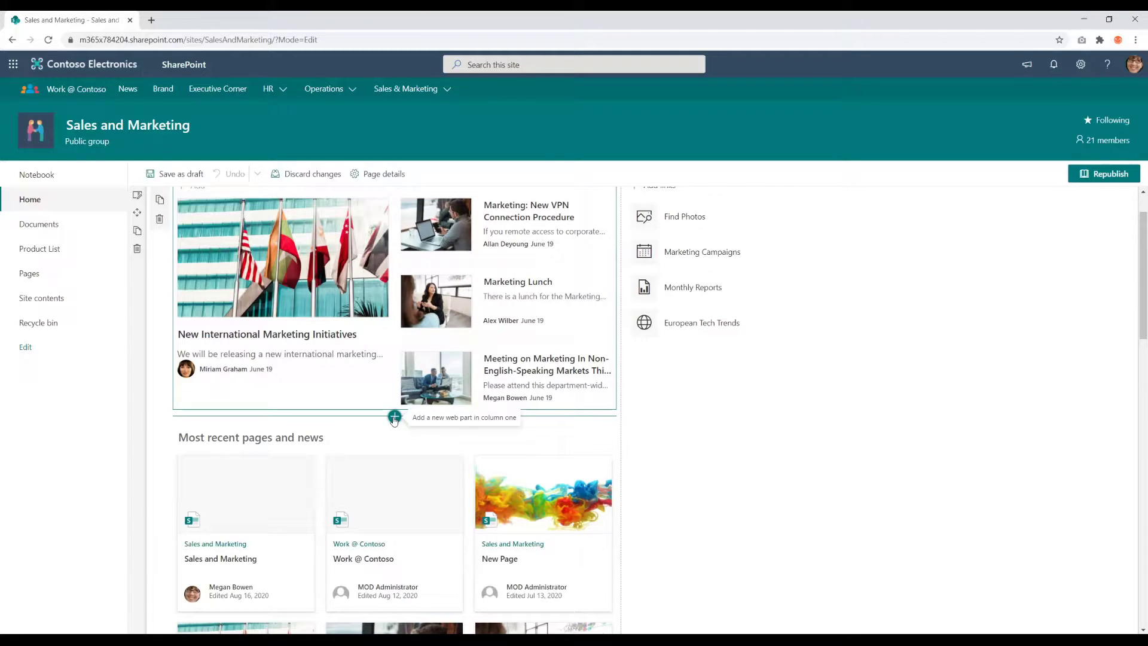
click(394, 417)
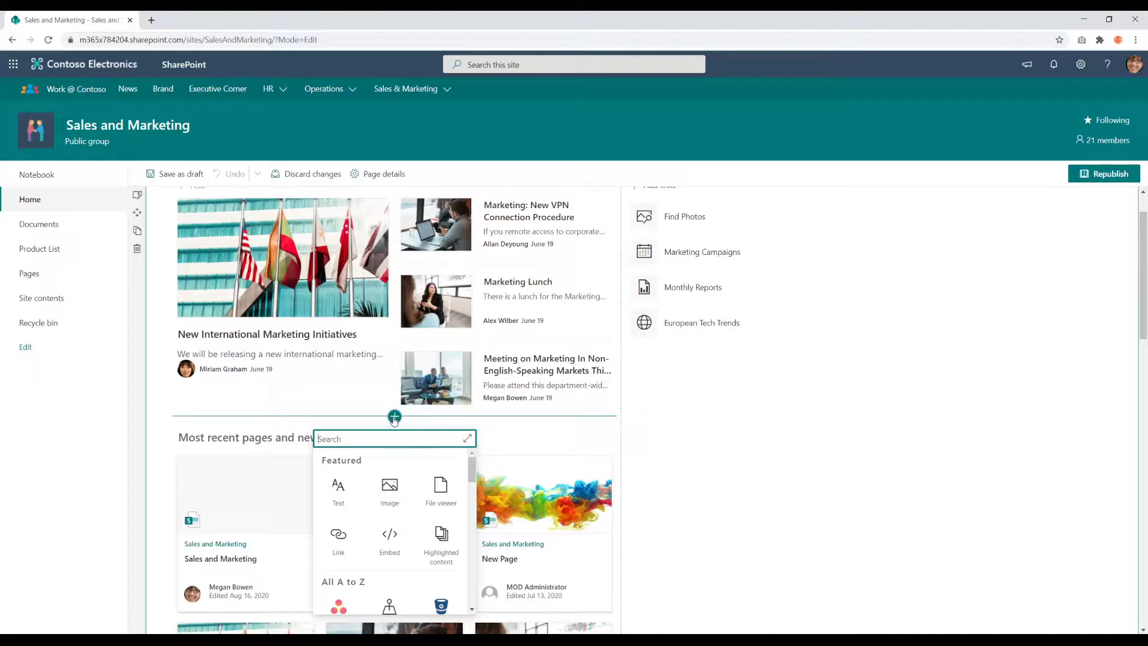
text(document libra)
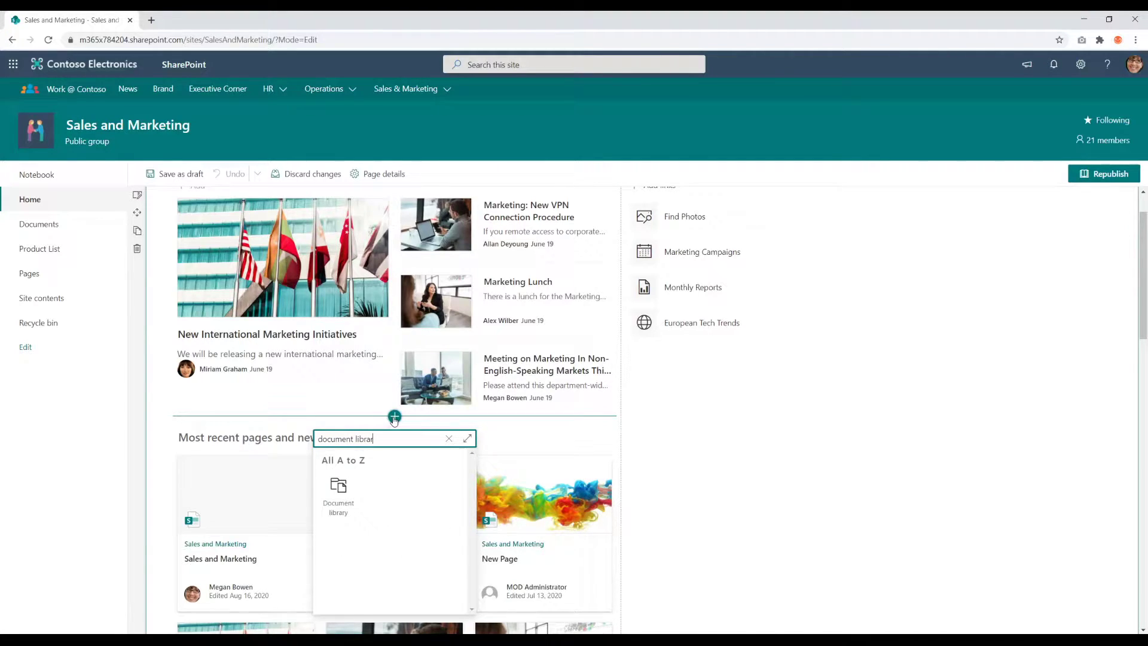
text(r)
click(337, 489)
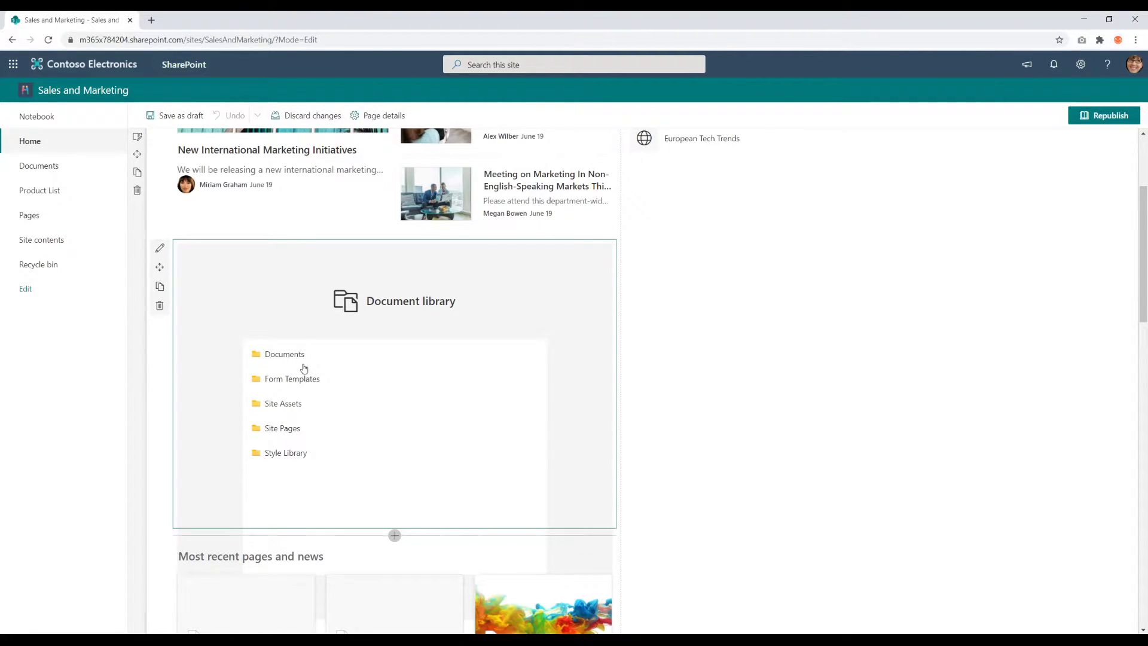
click(286, 359)
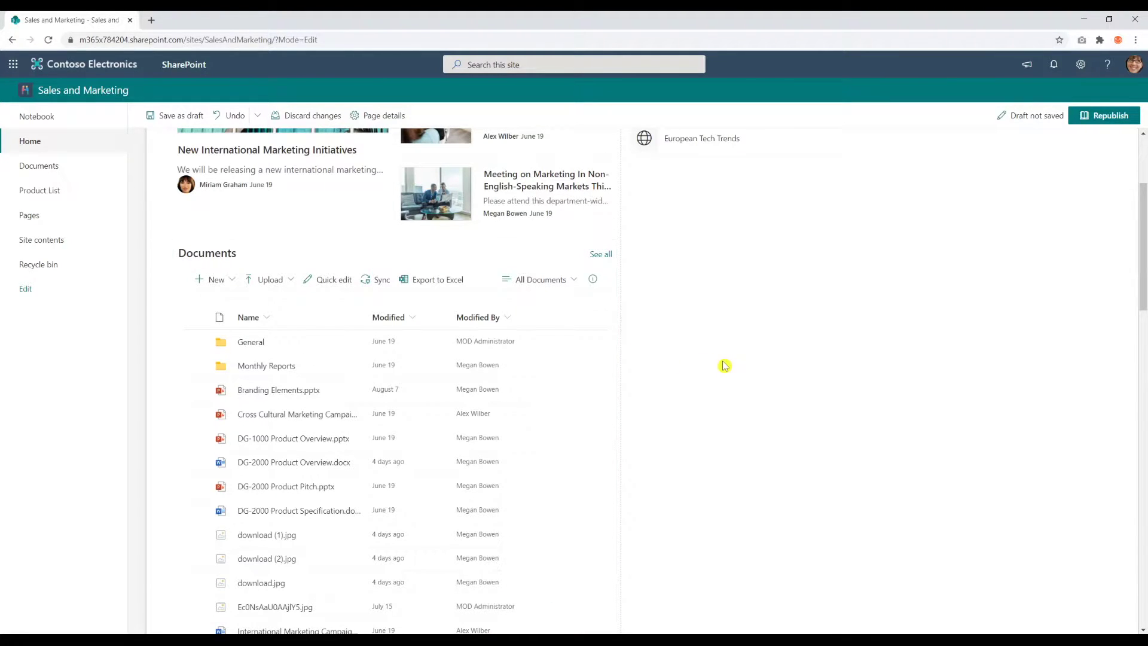
scroll(719, 368, down, 1)
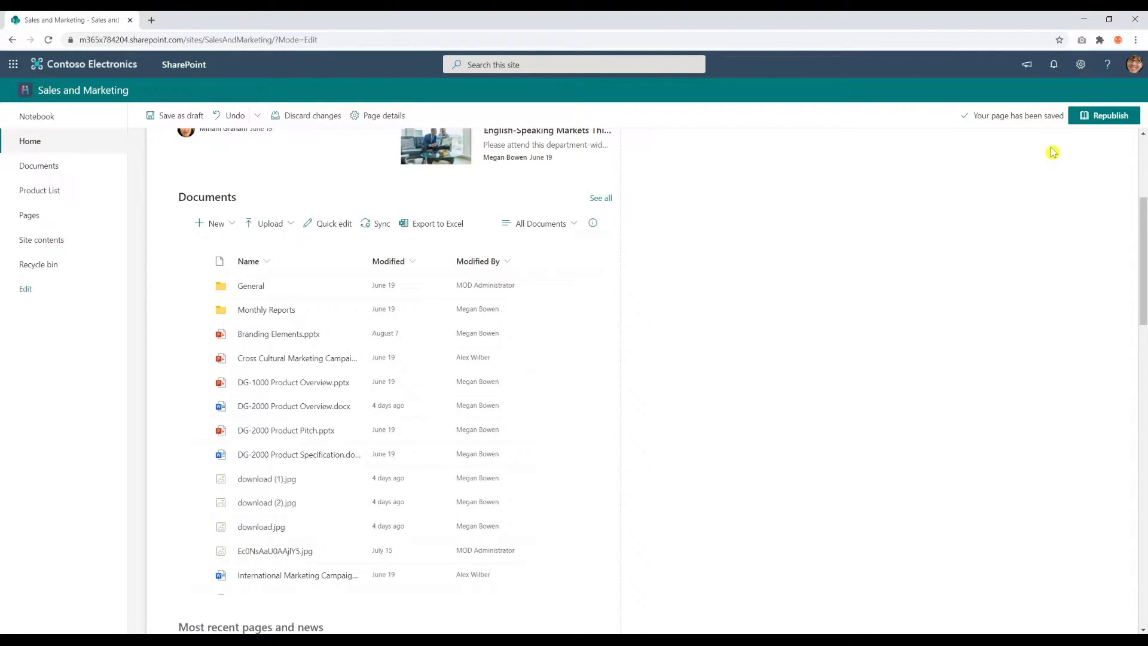
click(1085, 120)
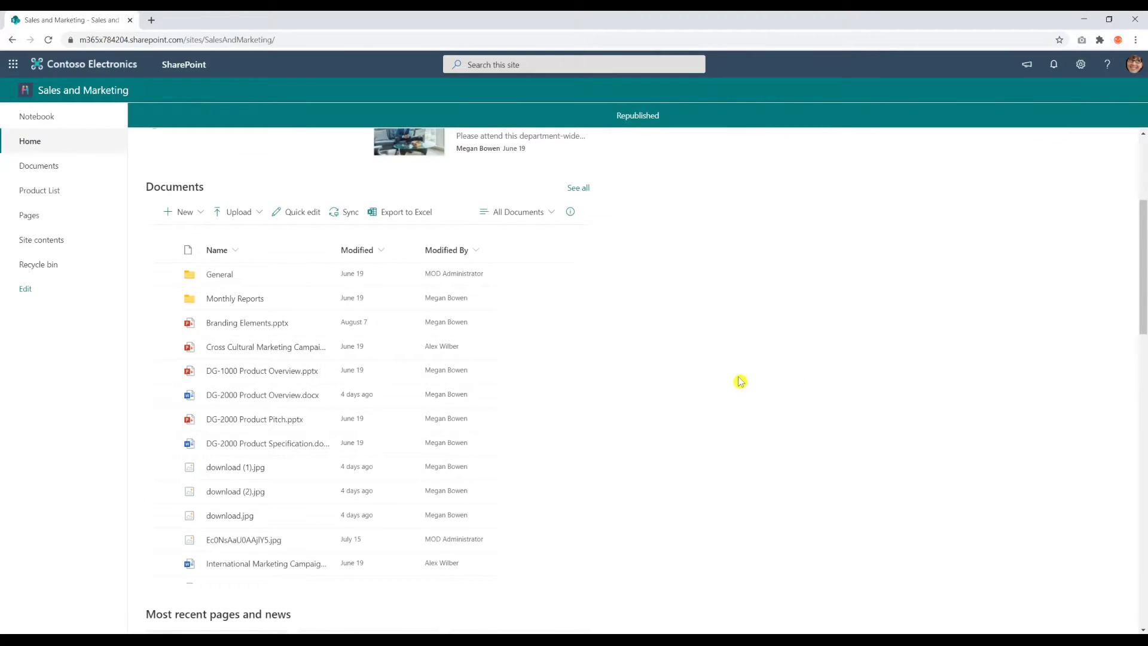
click(217, 276)
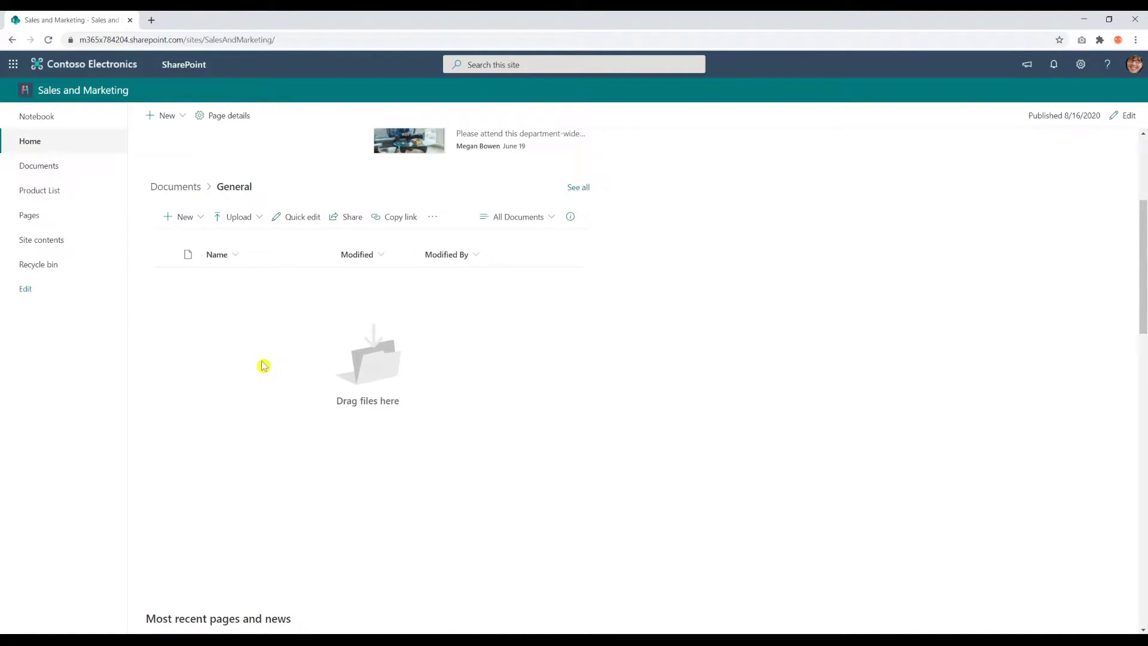
click(186, 189)
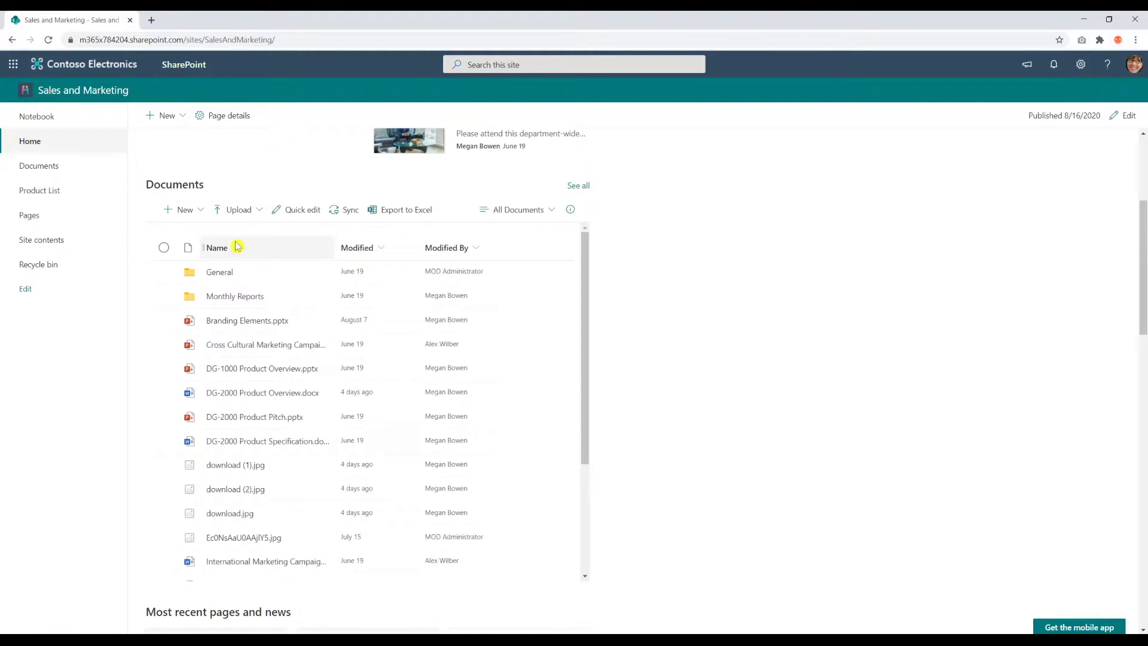
click(250, 297)
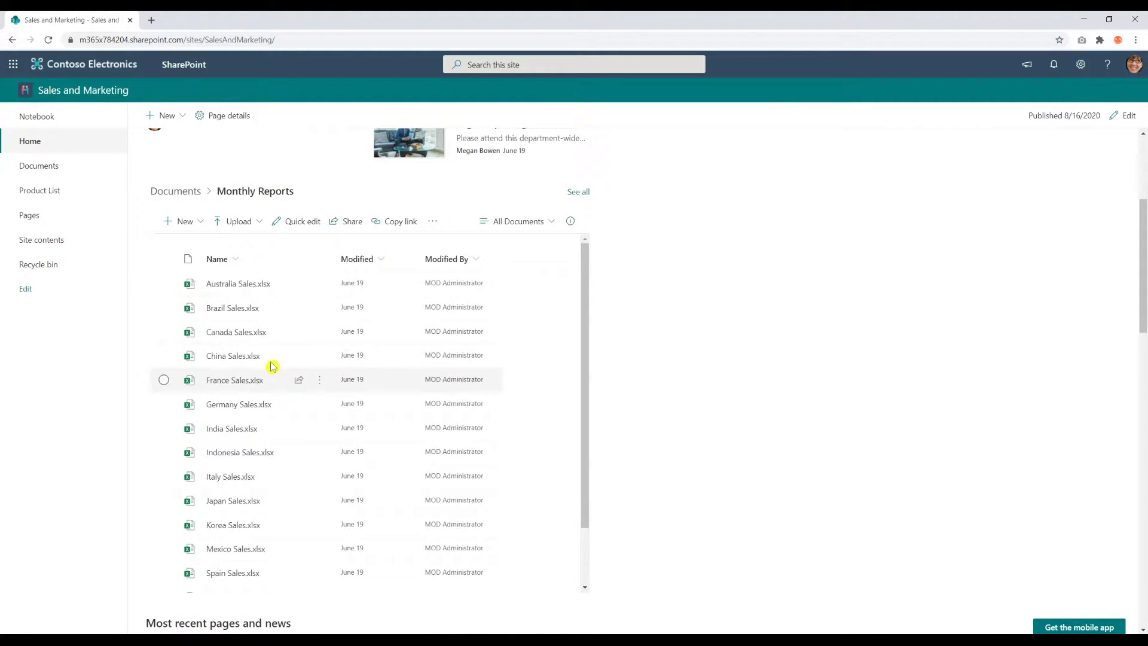
click(247, 285)
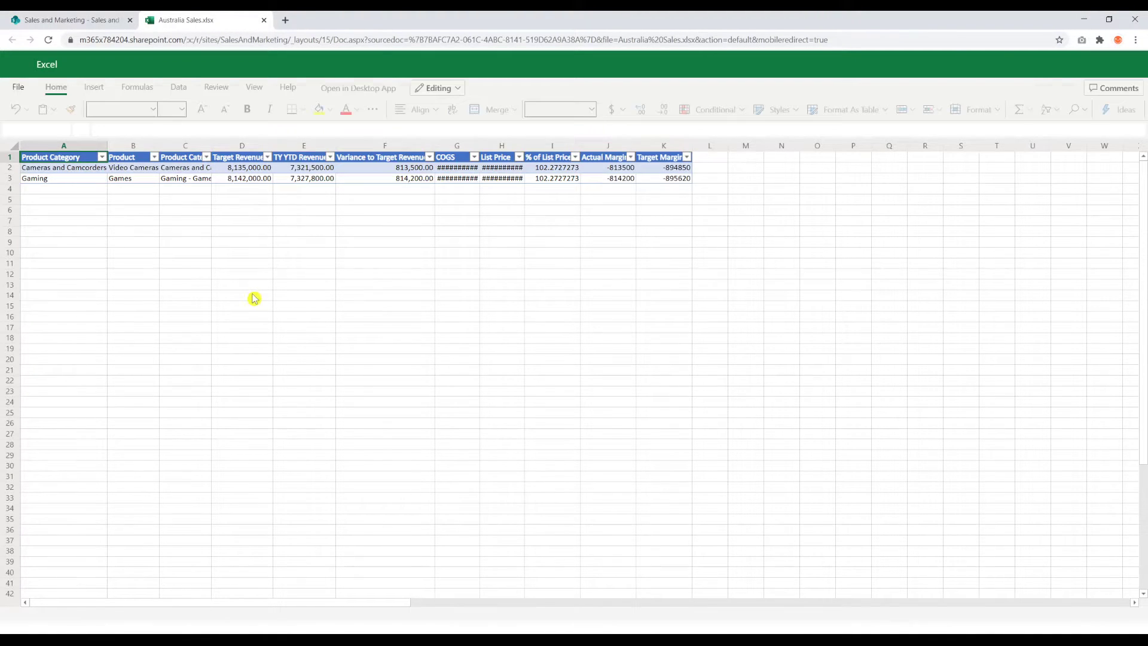
click(264, 20)
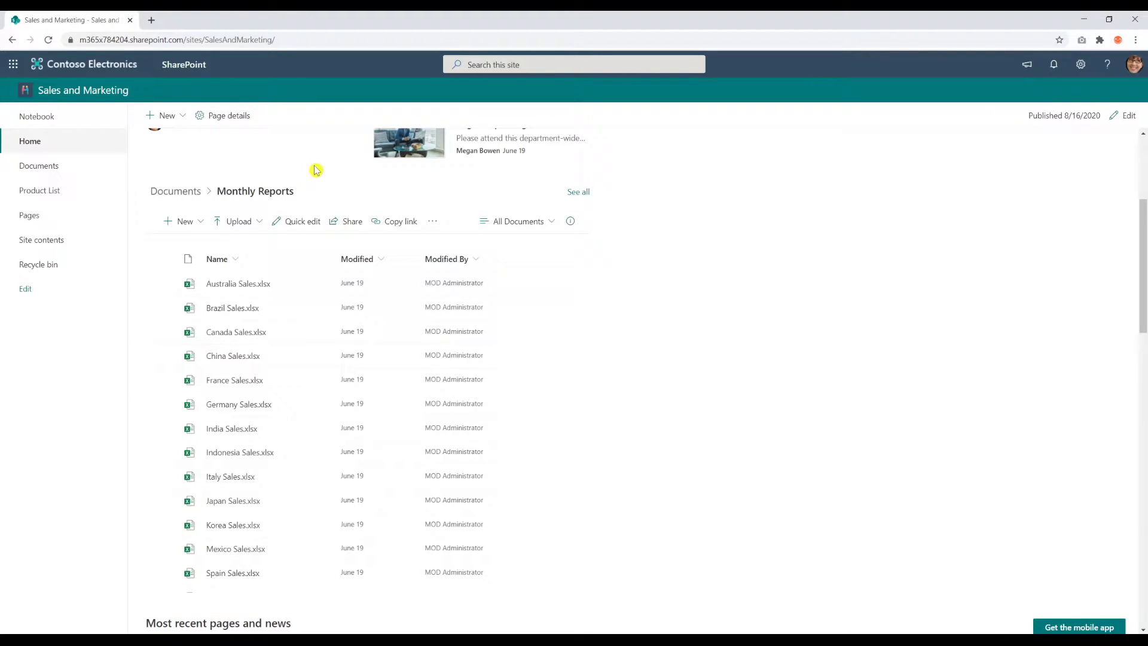
click(176, 191)
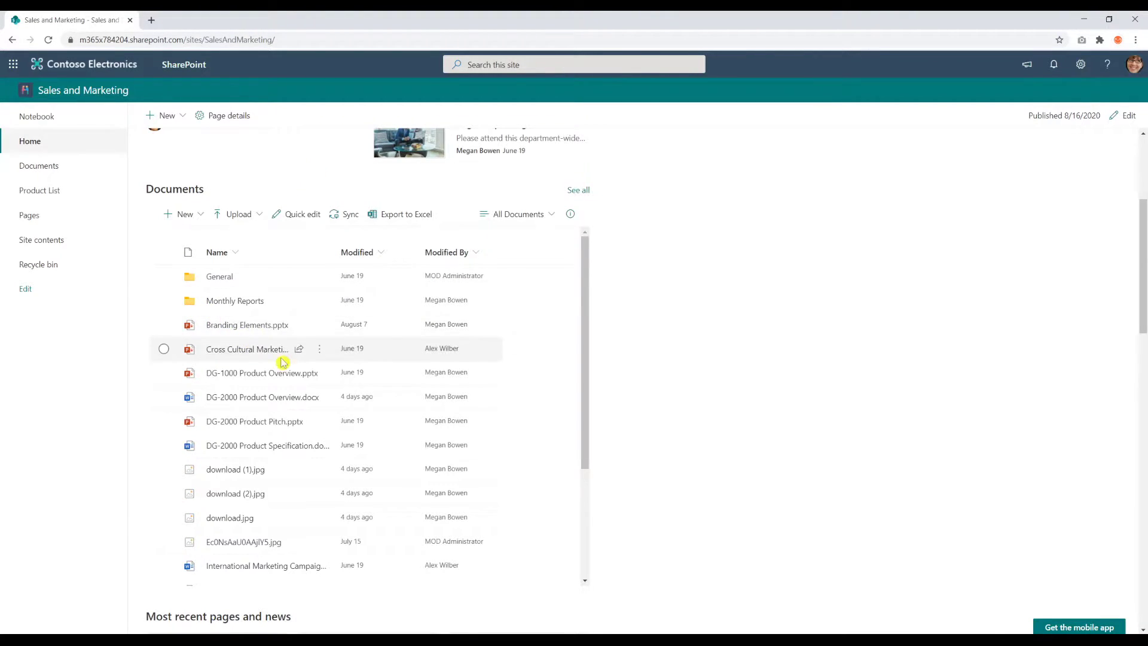
click(332, 383)
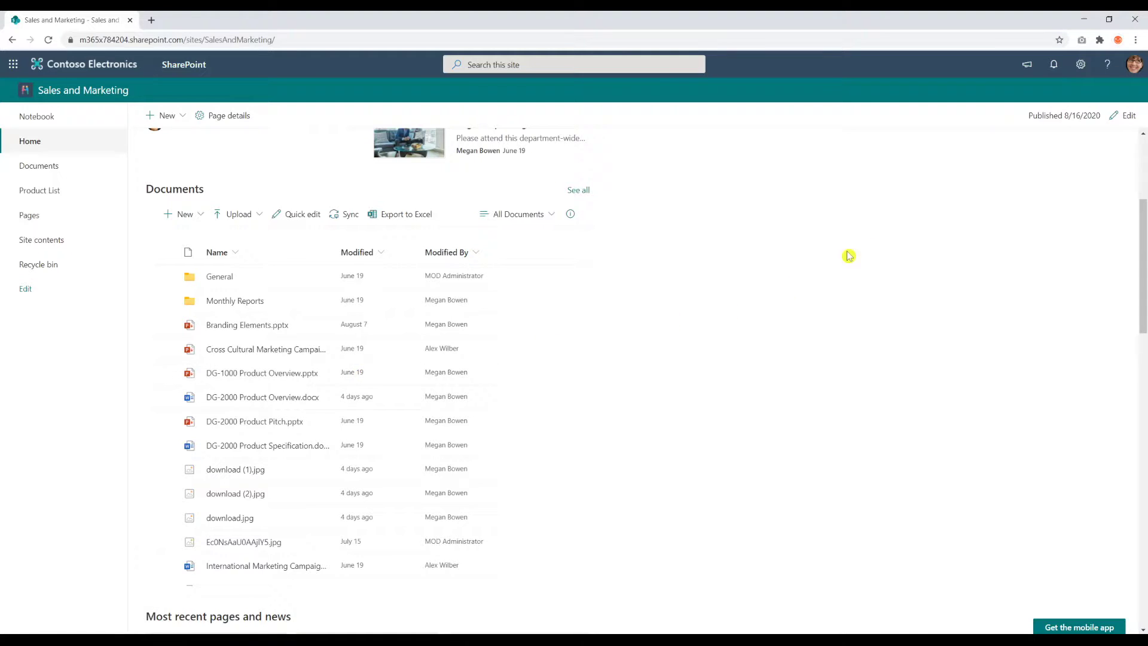
click(1127, 122)
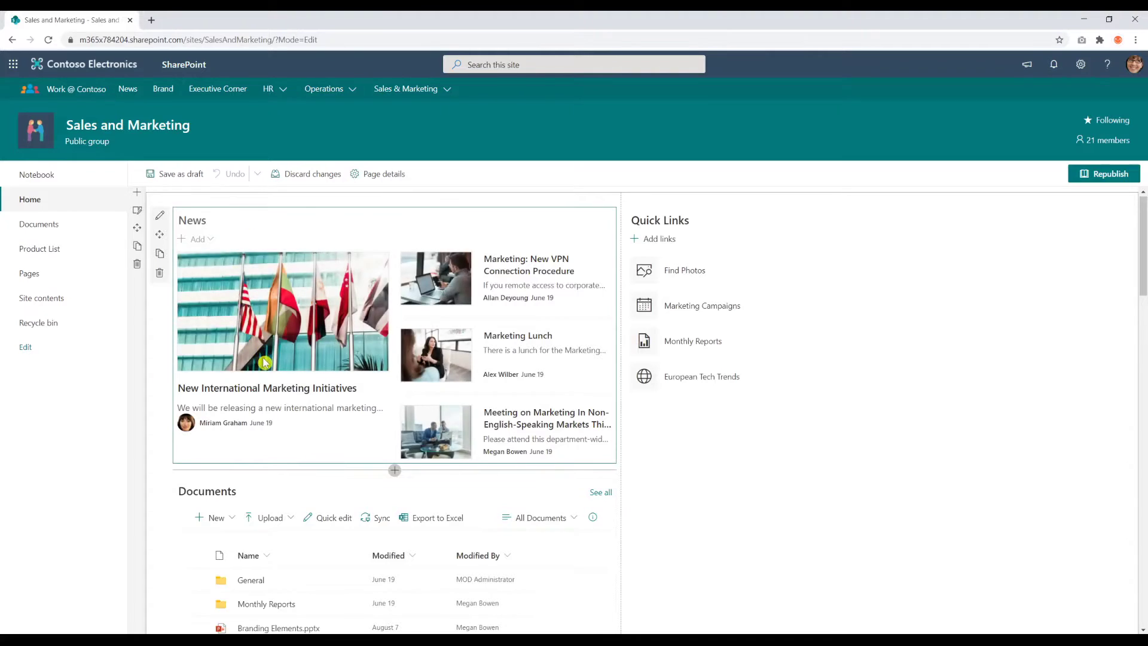
scroll(272, 281, down, 4)
mouse_move(251, 258)
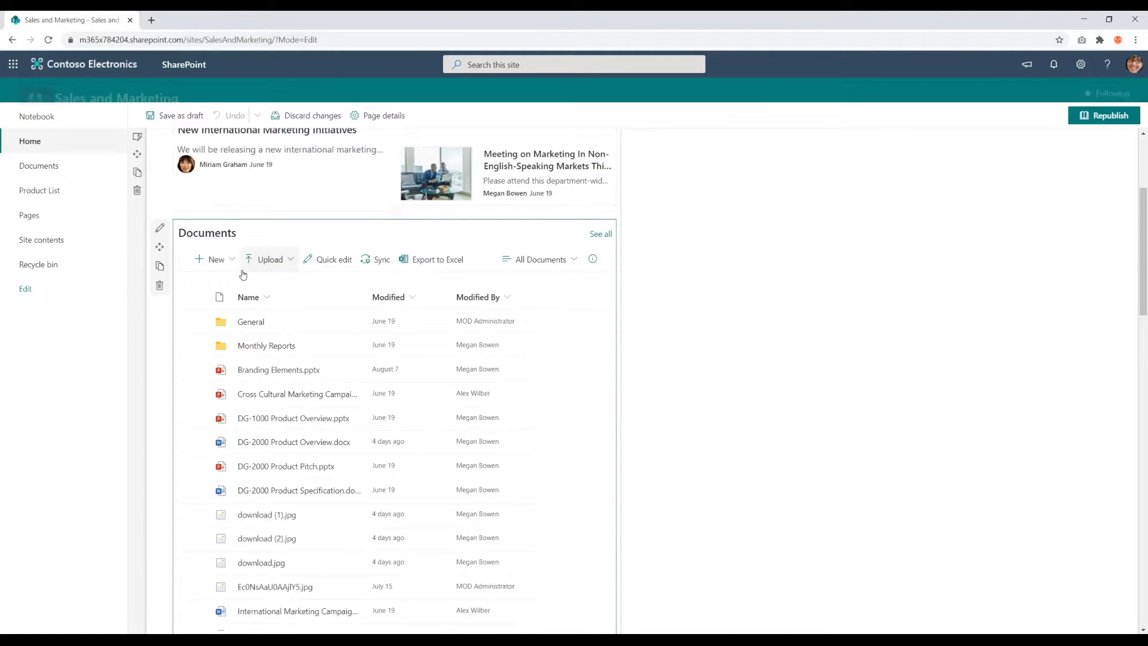
click(160, 228)
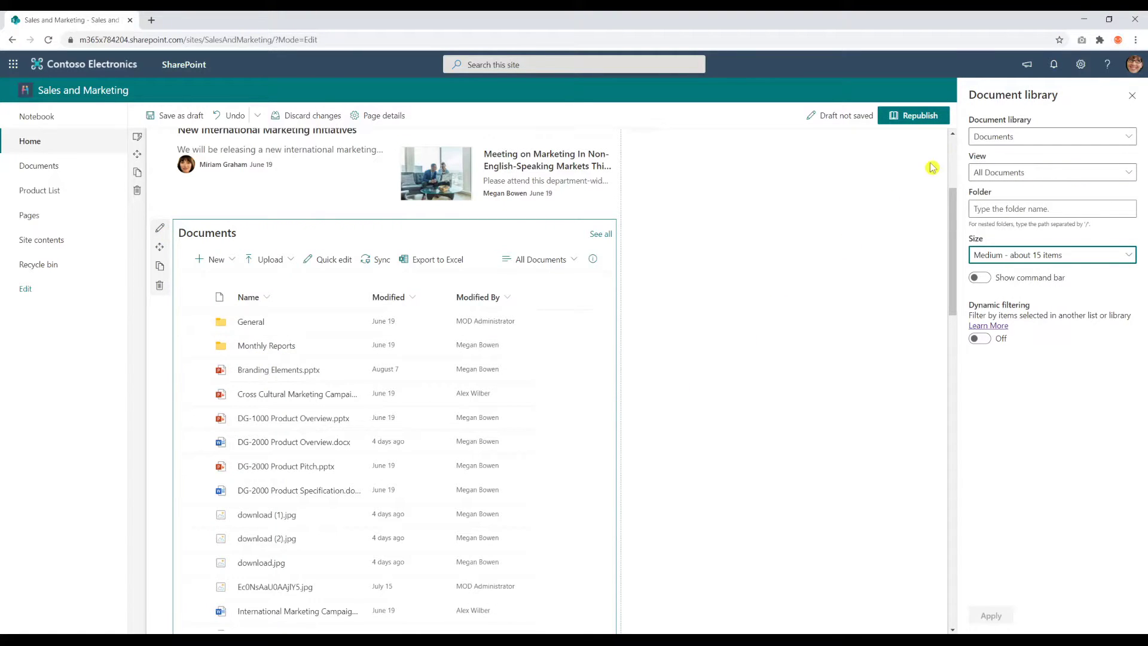
click(1020, 137)
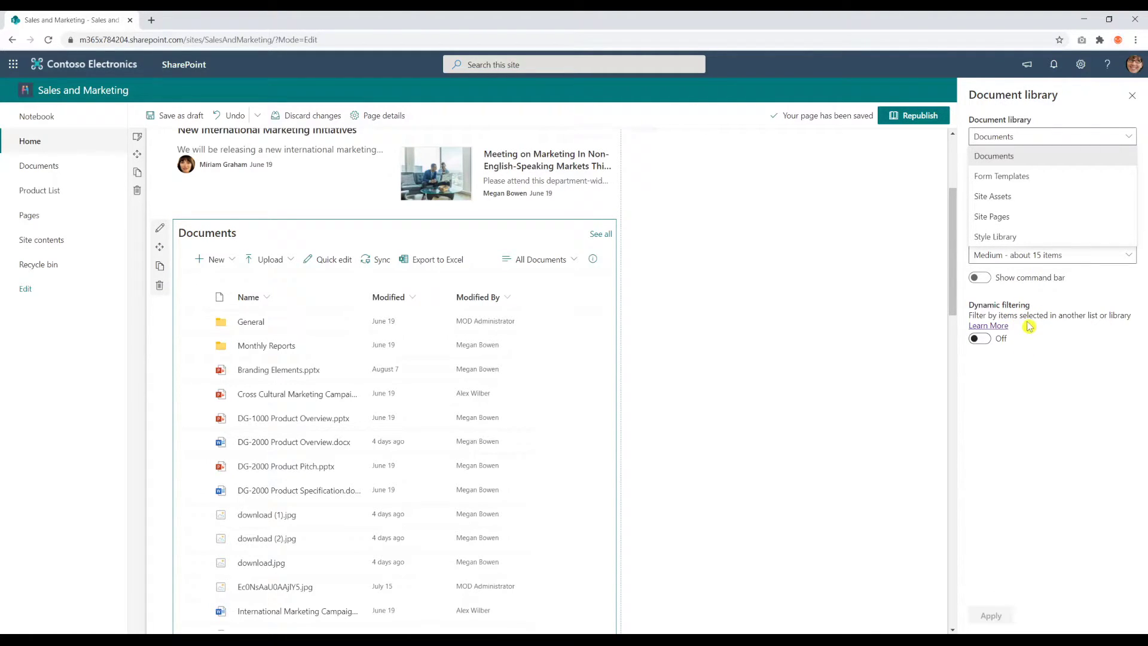
click(1051, 367)
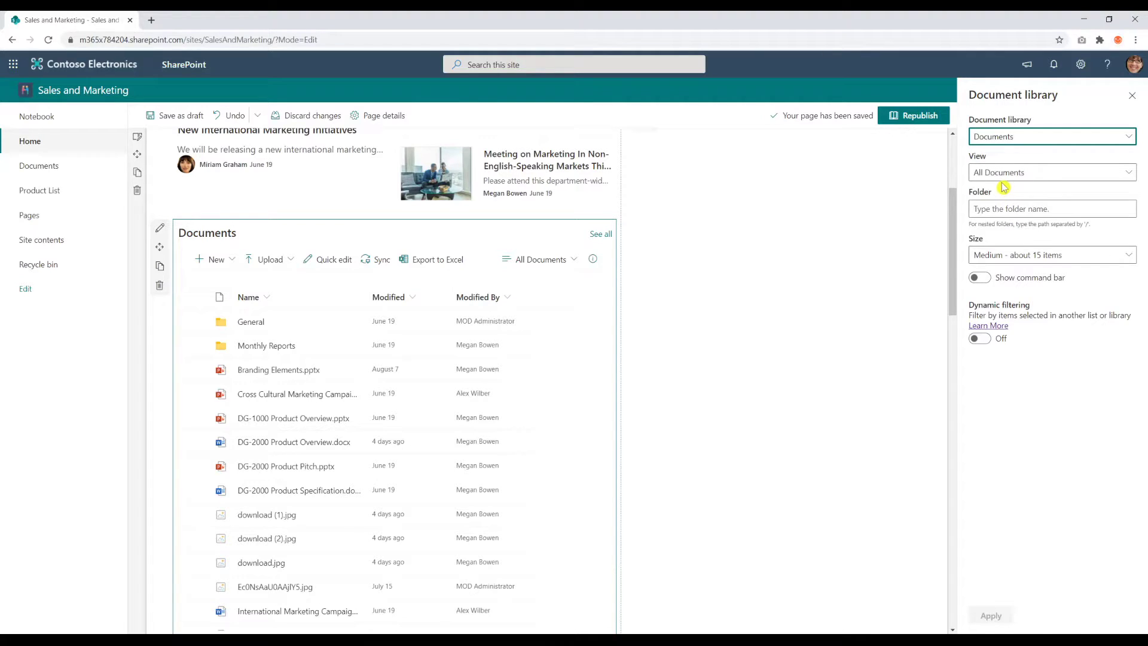
click(576, 264)
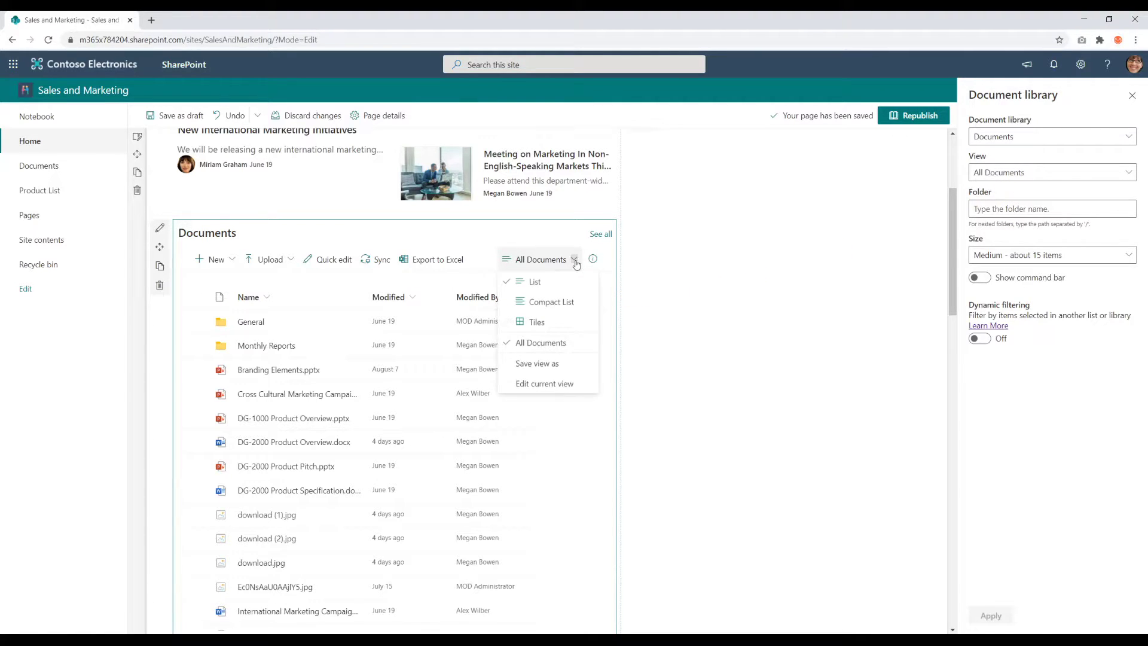
click(1028, 175)
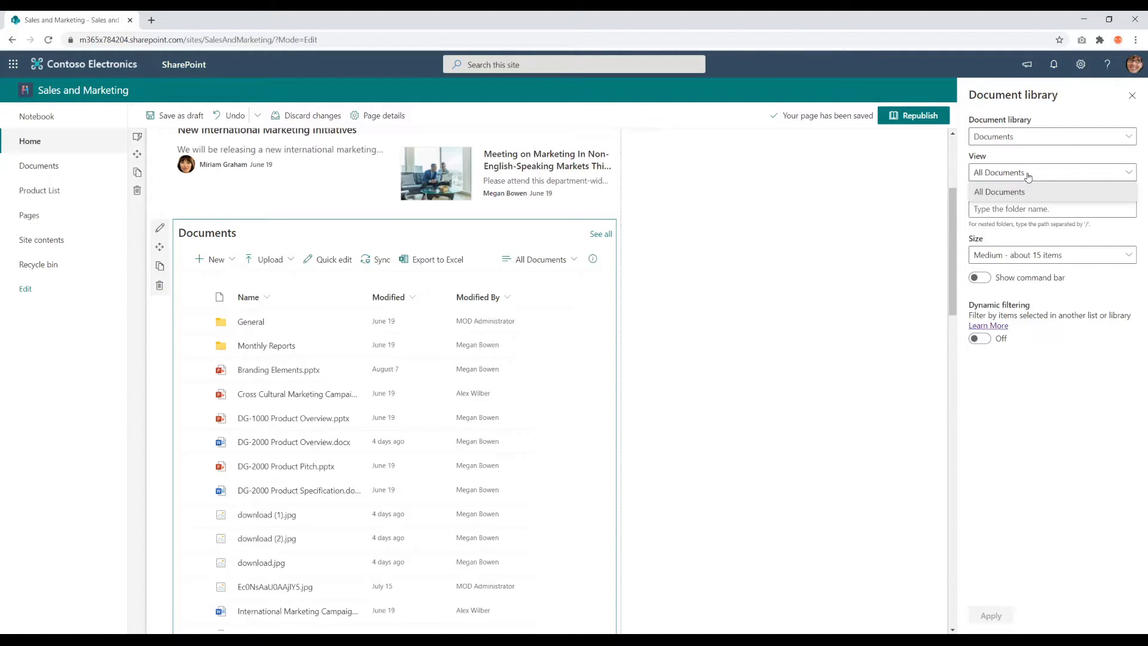
click(1008, 190)
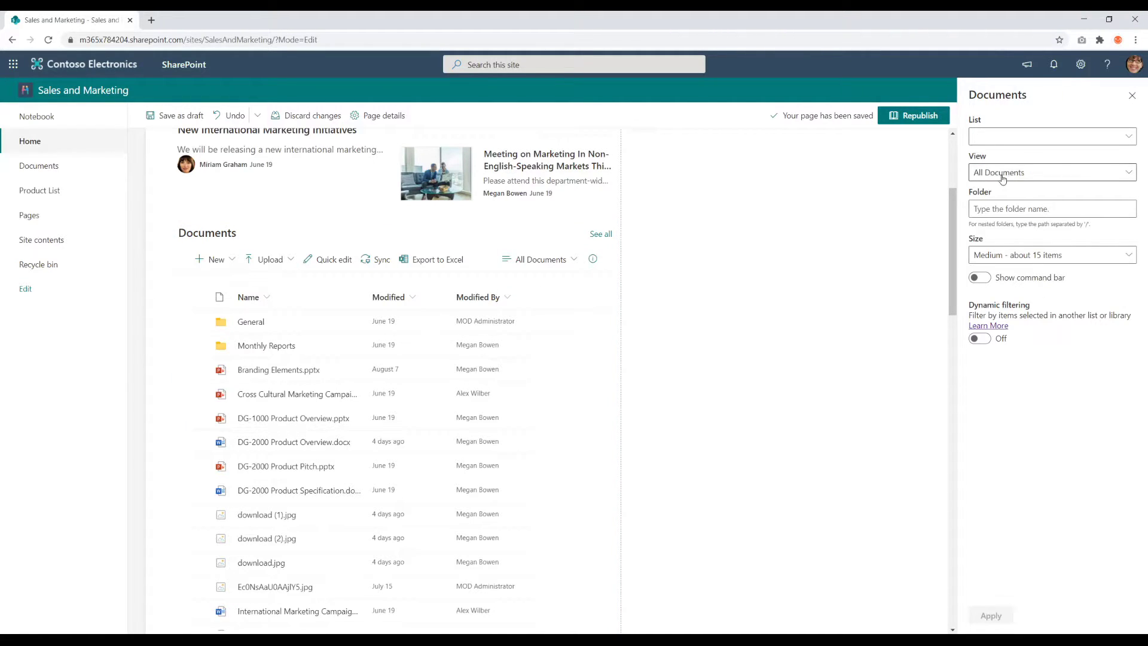
click(1026, 175)
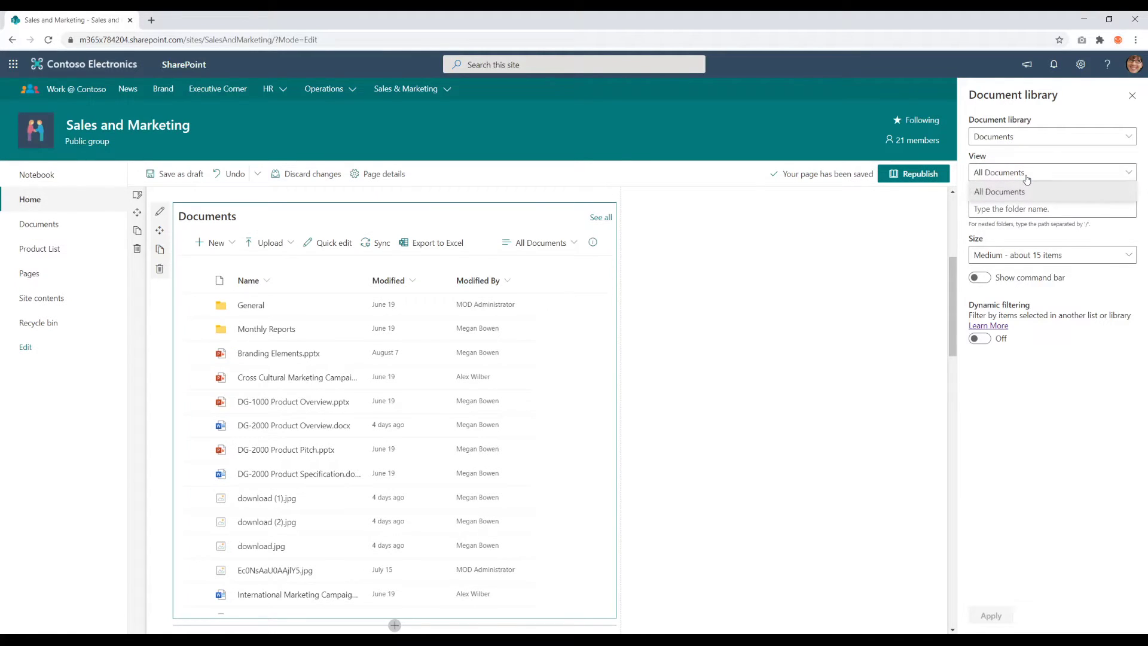
click(1024, 190)
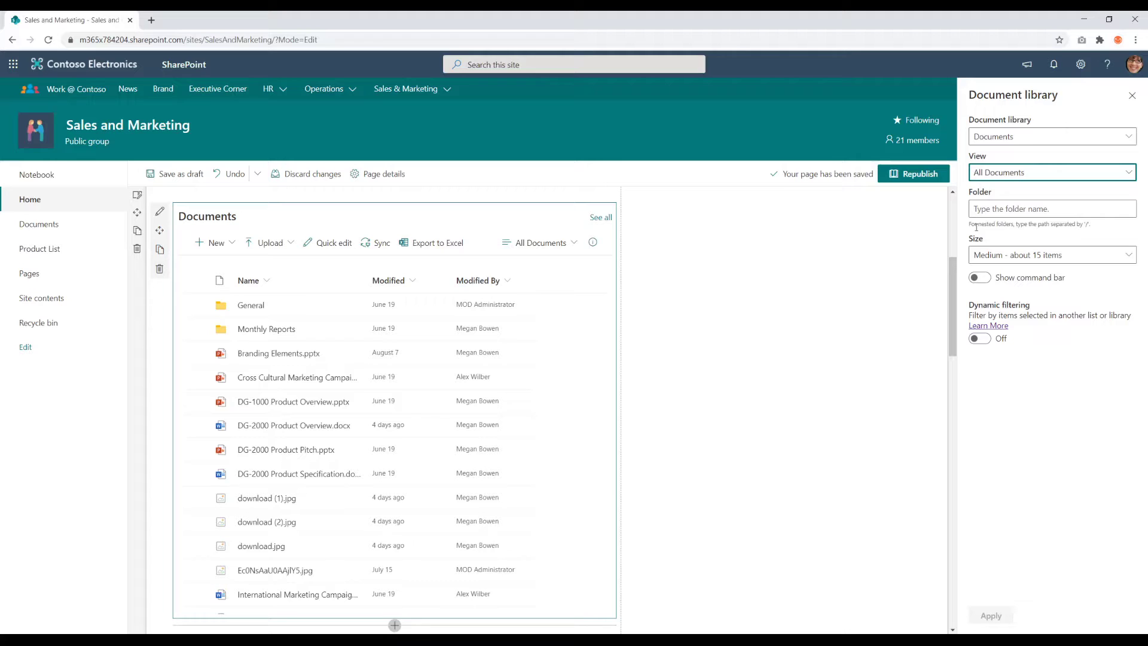
Step: Set the Document library web part's folder to Monthly Reports and apply it
click(277, 330)
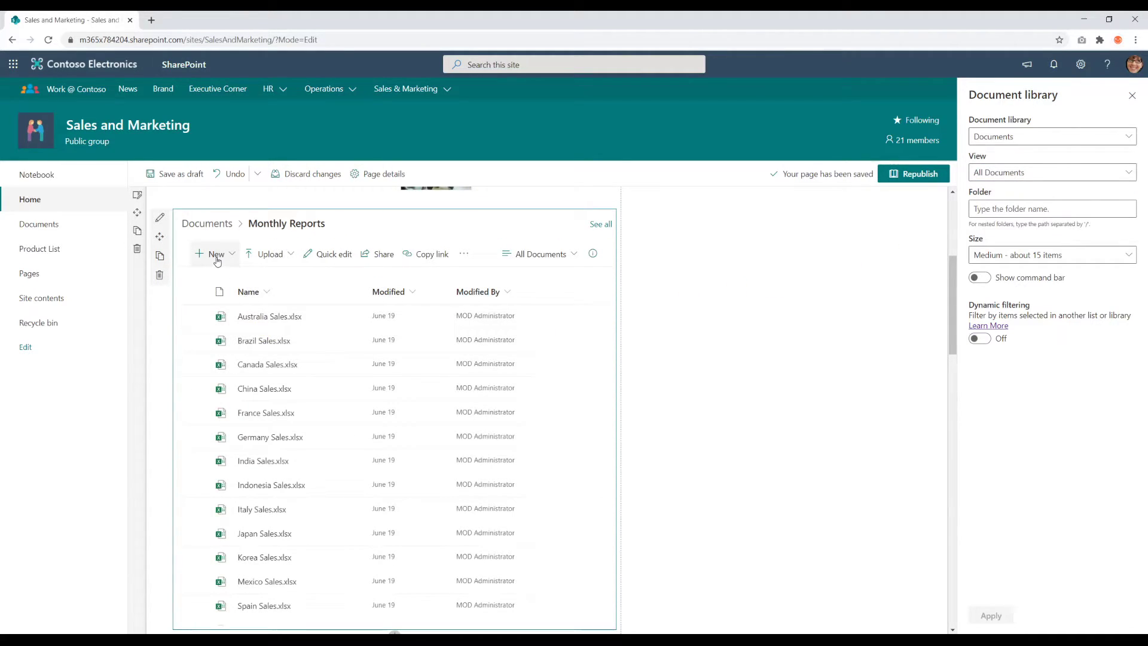
click(210, 224)
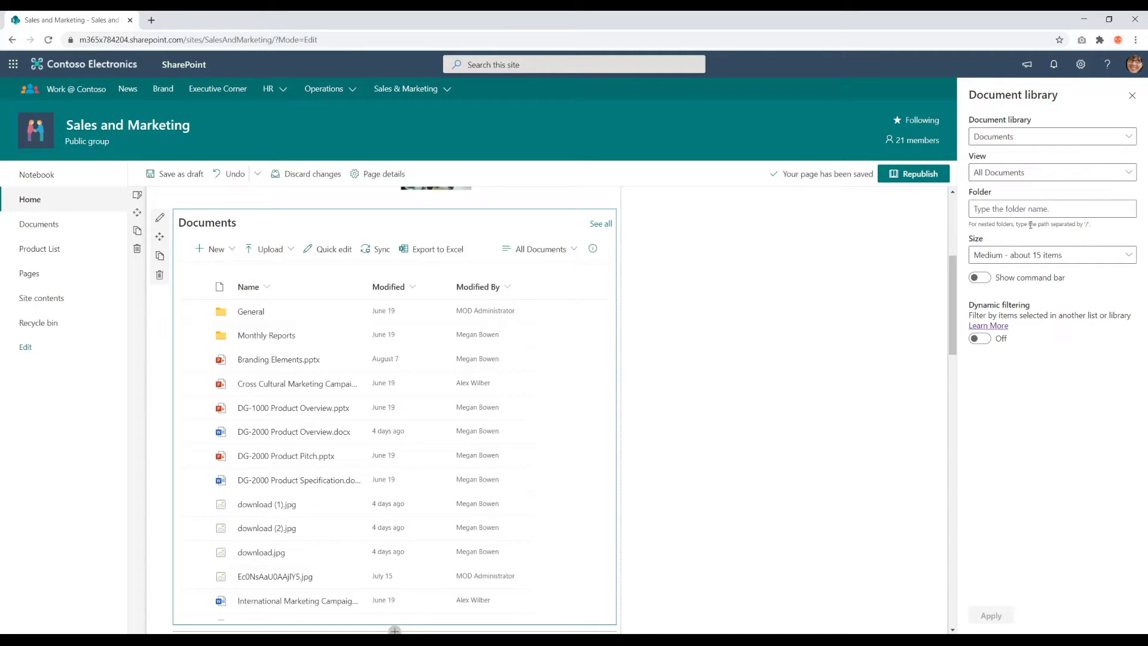
click(1000, 211)
text(Monthly Rep)
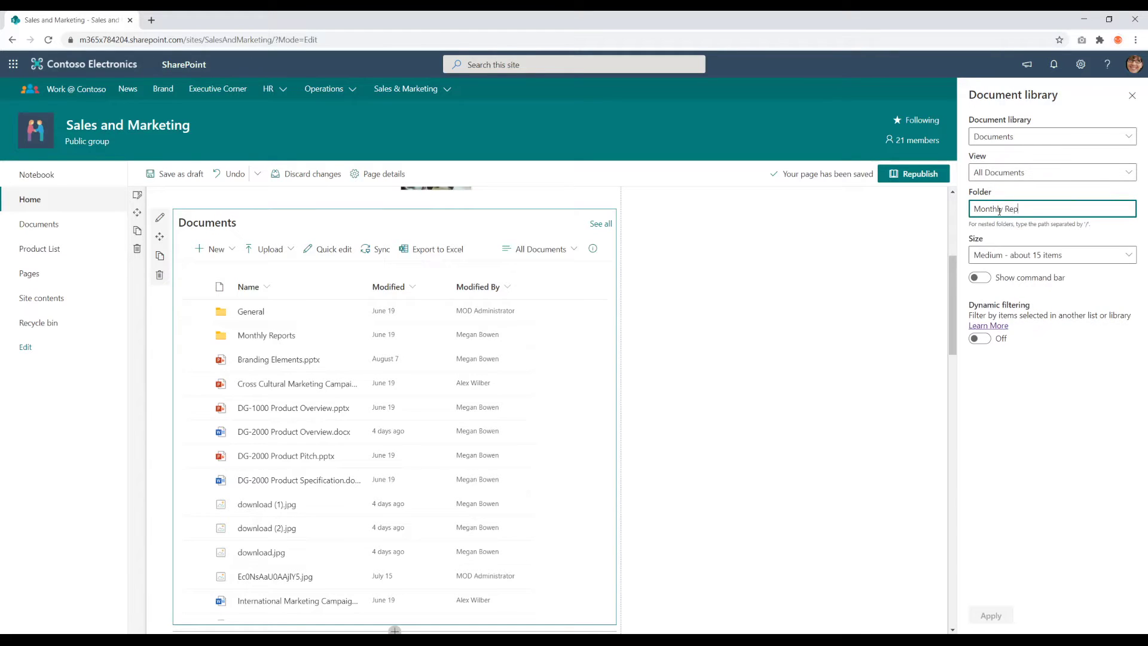
text(orts)
click(1028, 450)
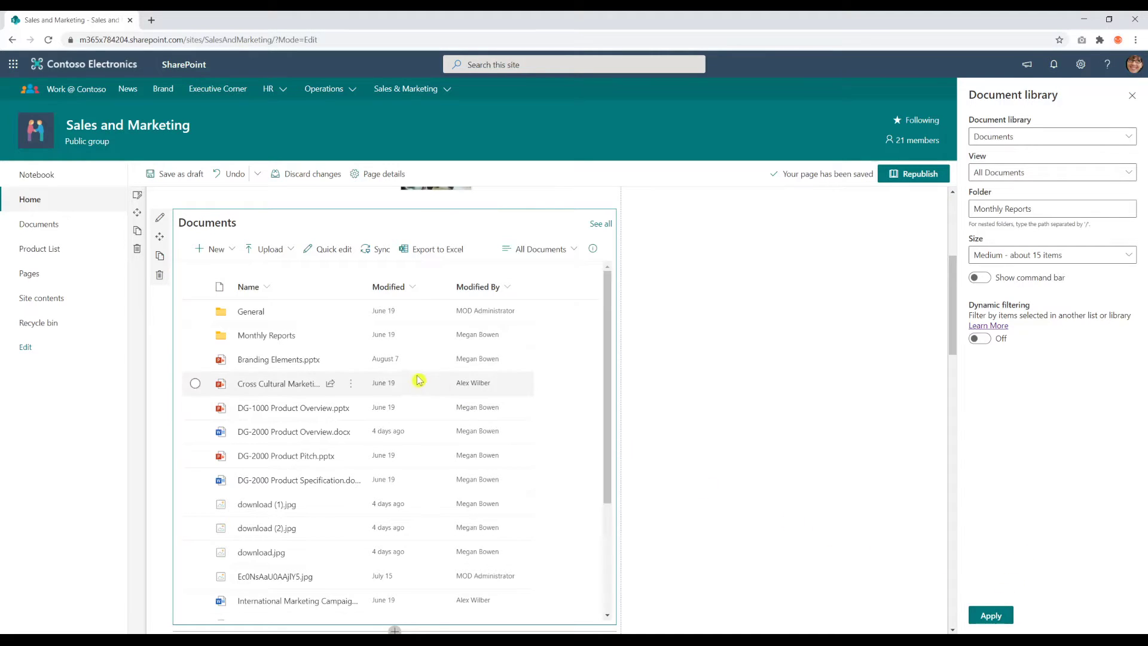
click(281, 336)
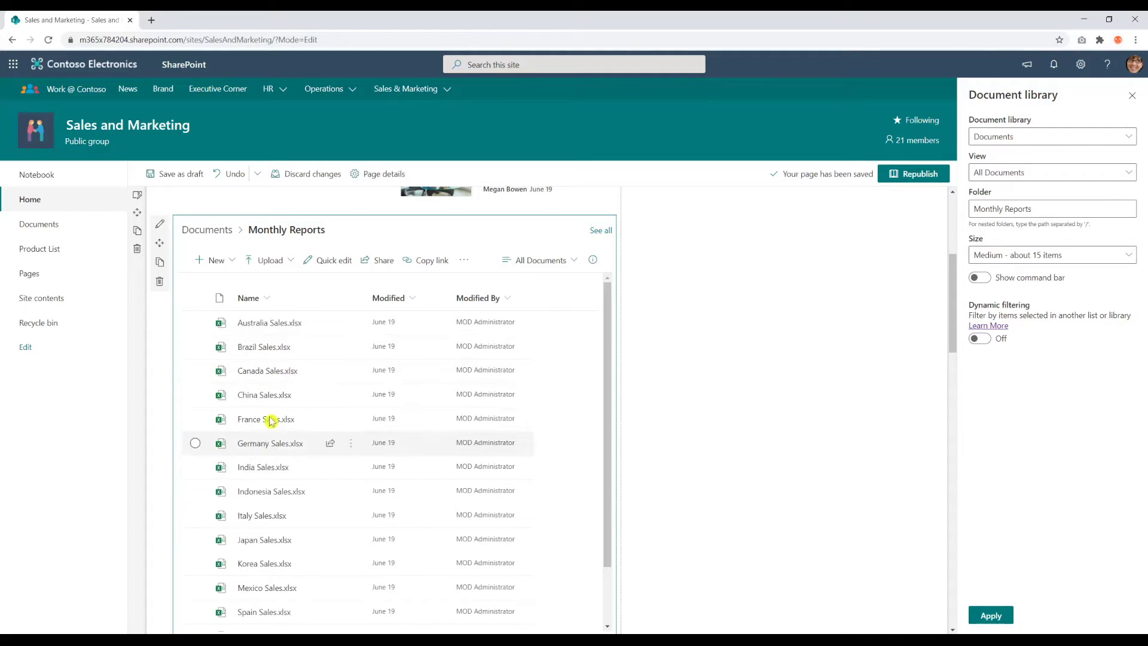
click(206, 232)
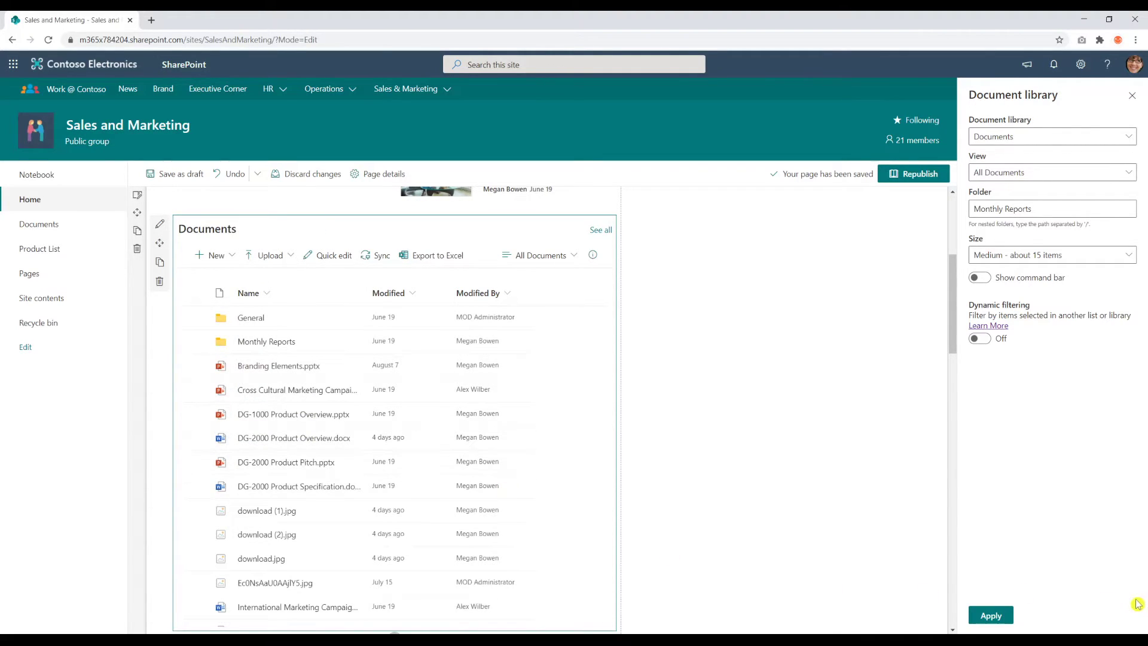
click(991, 616)
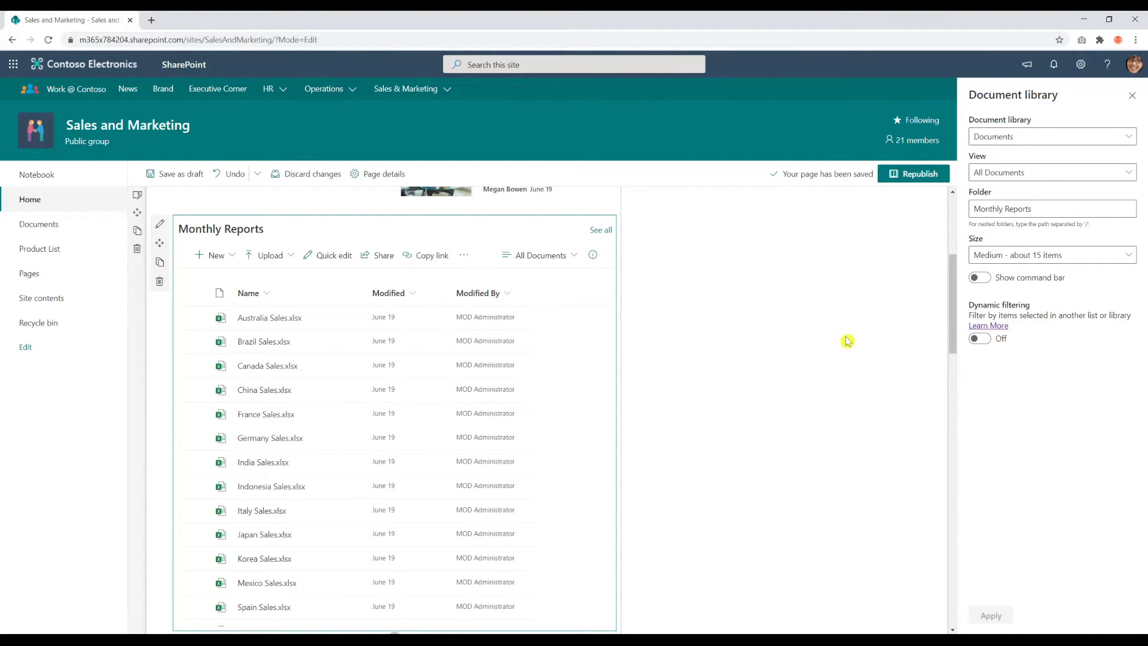
Step: Choose the Small - about 5 items size for the Monthly Reports web part and apply it
scroll(840, 347, down, 2)
scroll(836, 350, up, 2)
scroll(328, 379, down, 1)
scroll(726, 420, up, 2)
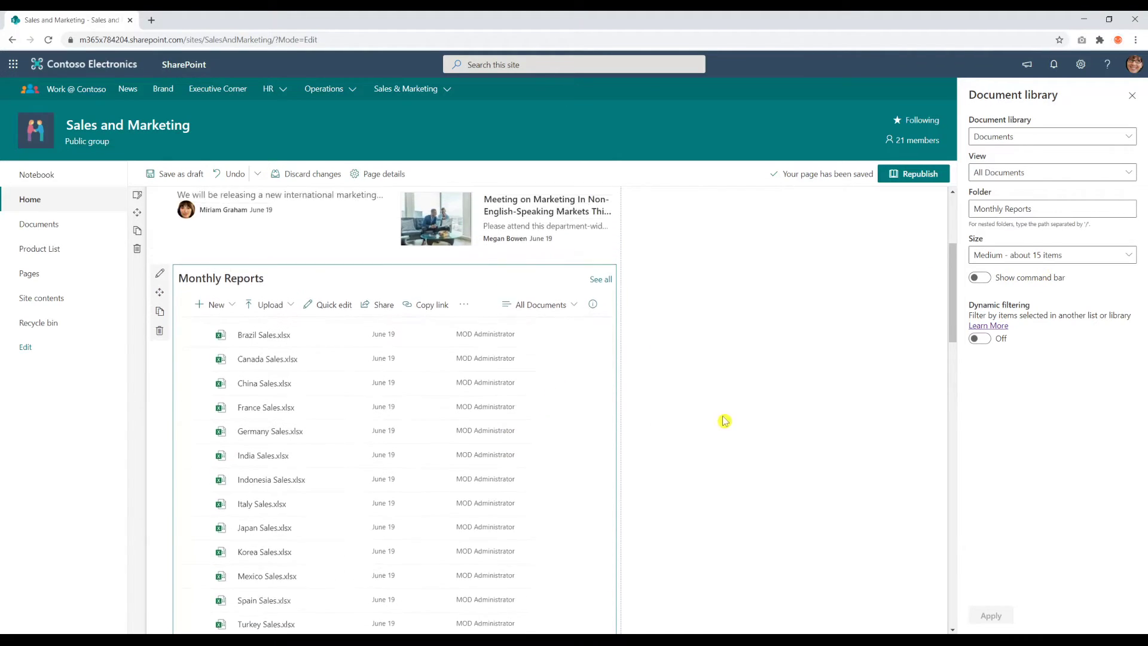
scroll(682, 438, down, 2)
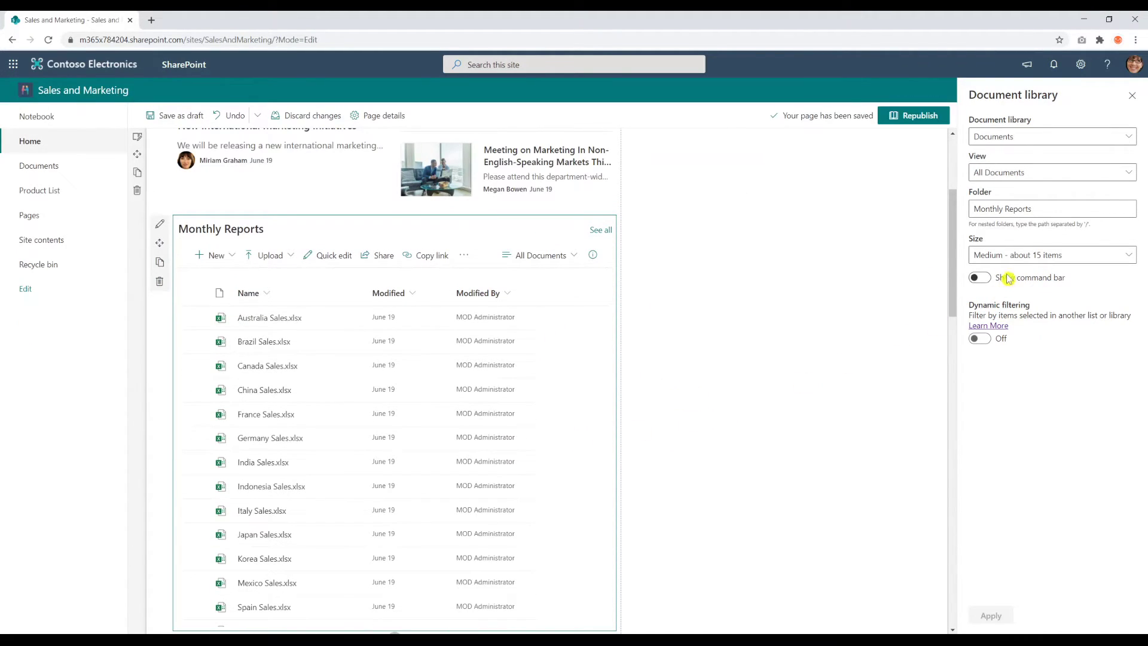
click(1008, 256)
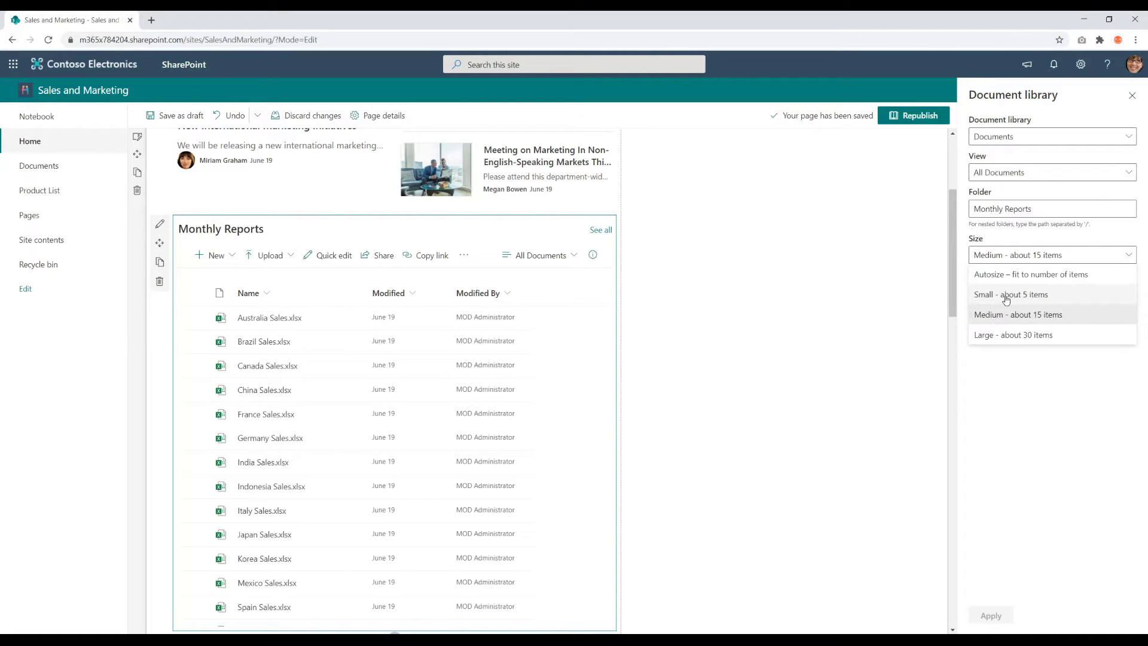
click(1007, 295)
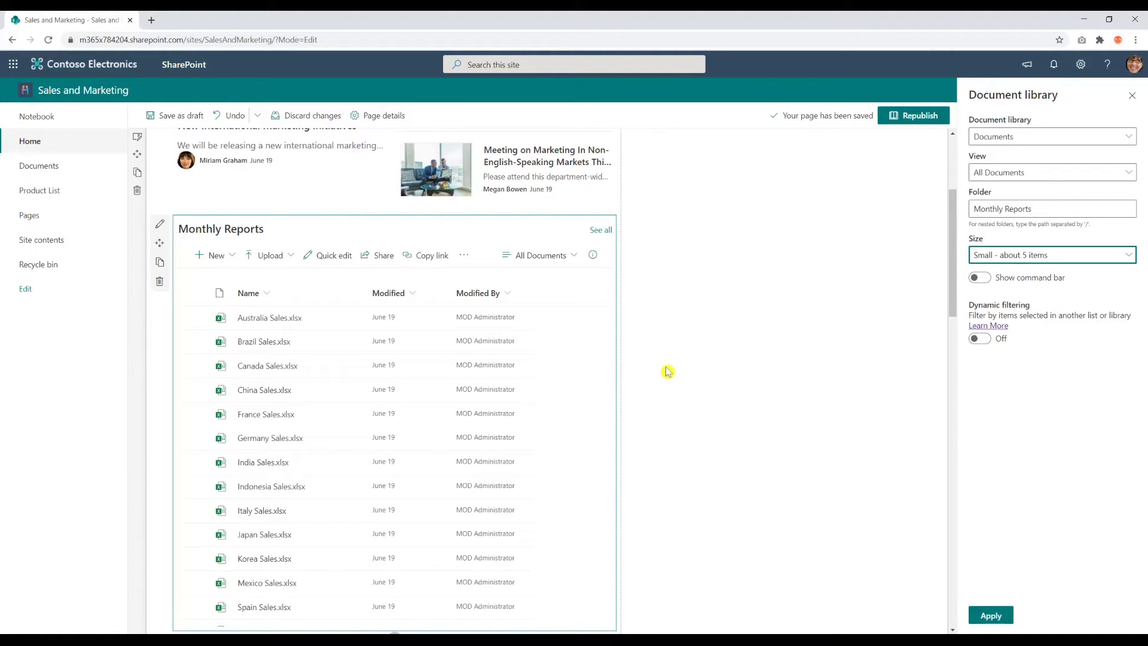
click(988, 616)
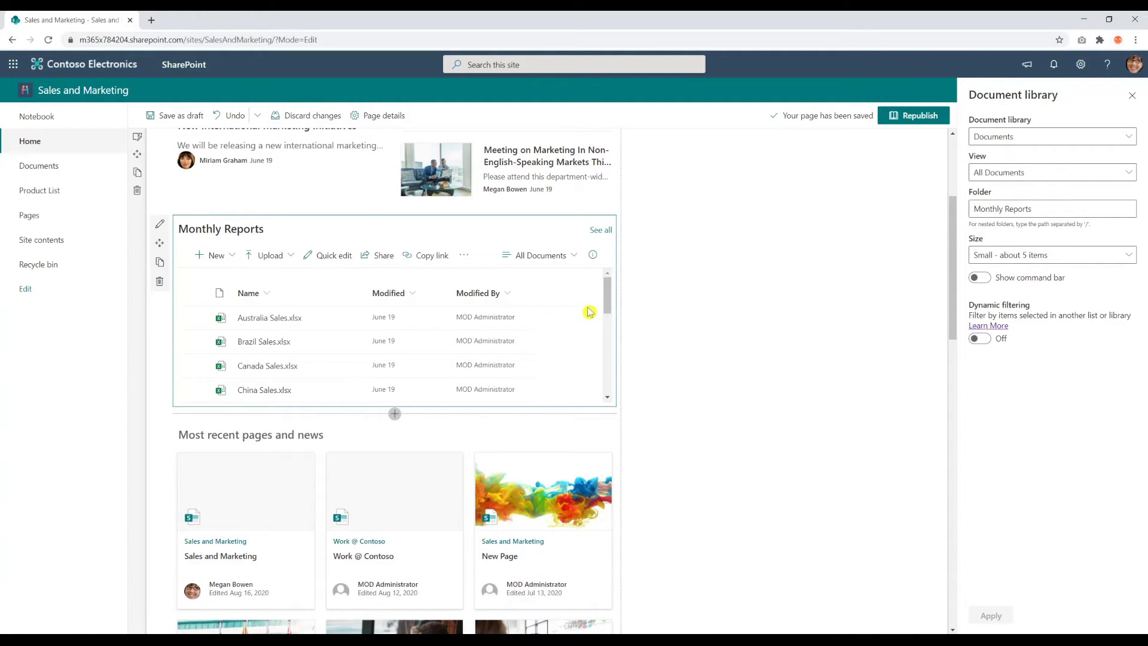
mouse_move(608, 313)
mouse_down()
mouse_move(611, 405)
mouse_move(607, 297)
mouse_move(602, 379)
mouse_move(598, 303)
mouse_up()
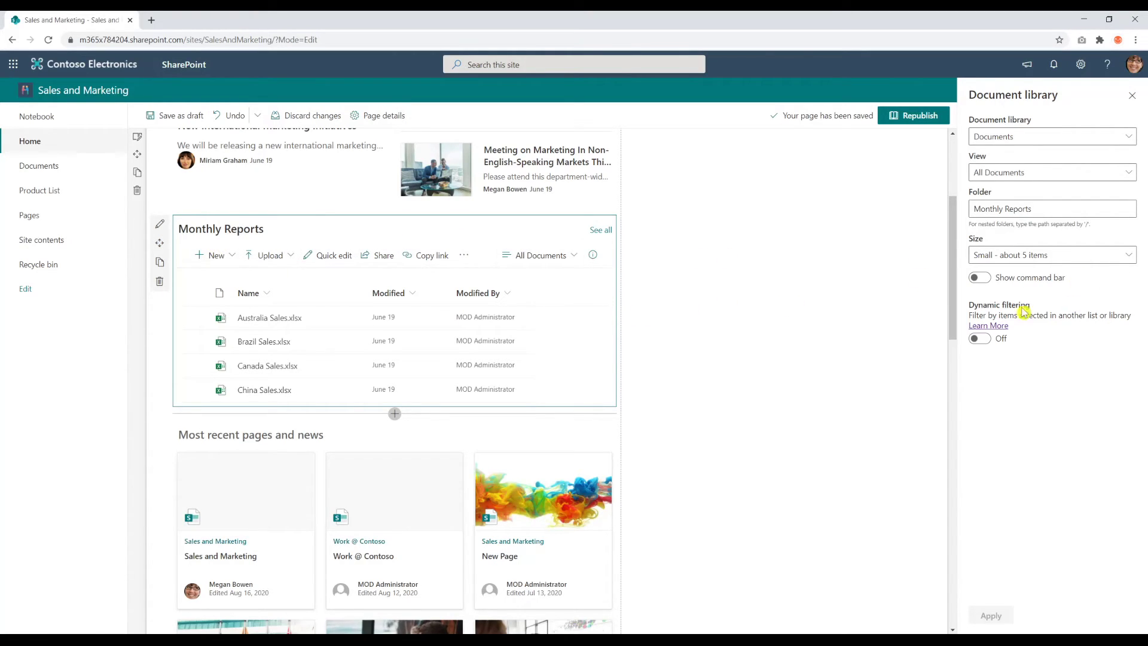
Step: Turn on Hide command bar for the Monthly Reports web part and apply it
click(981, 278)
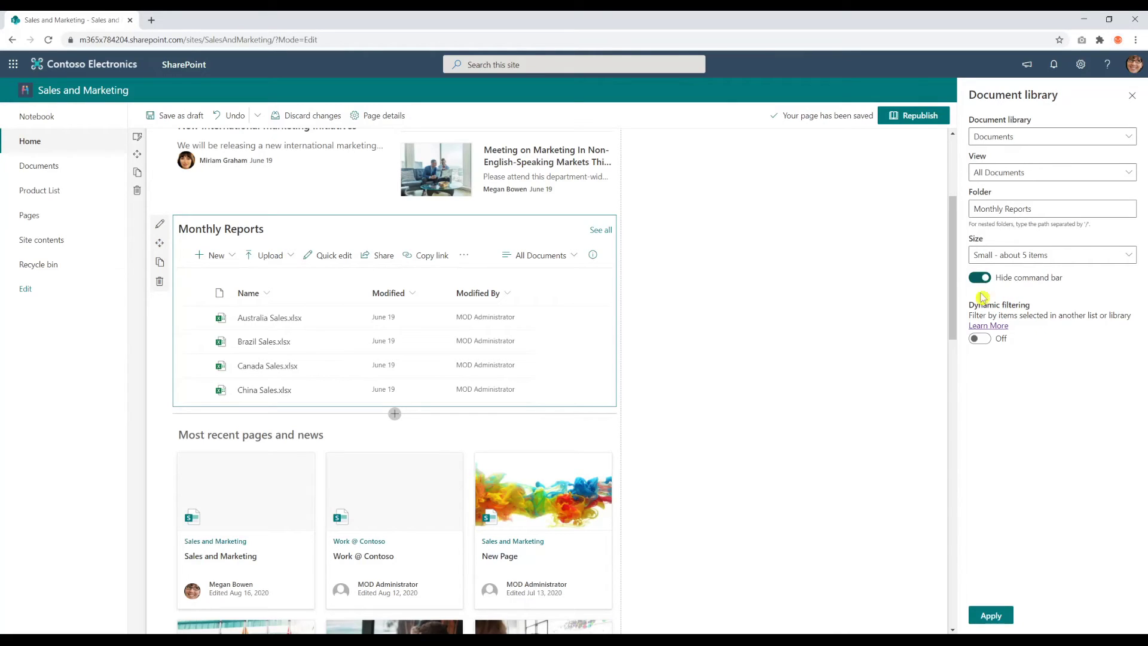
click(990, 616)
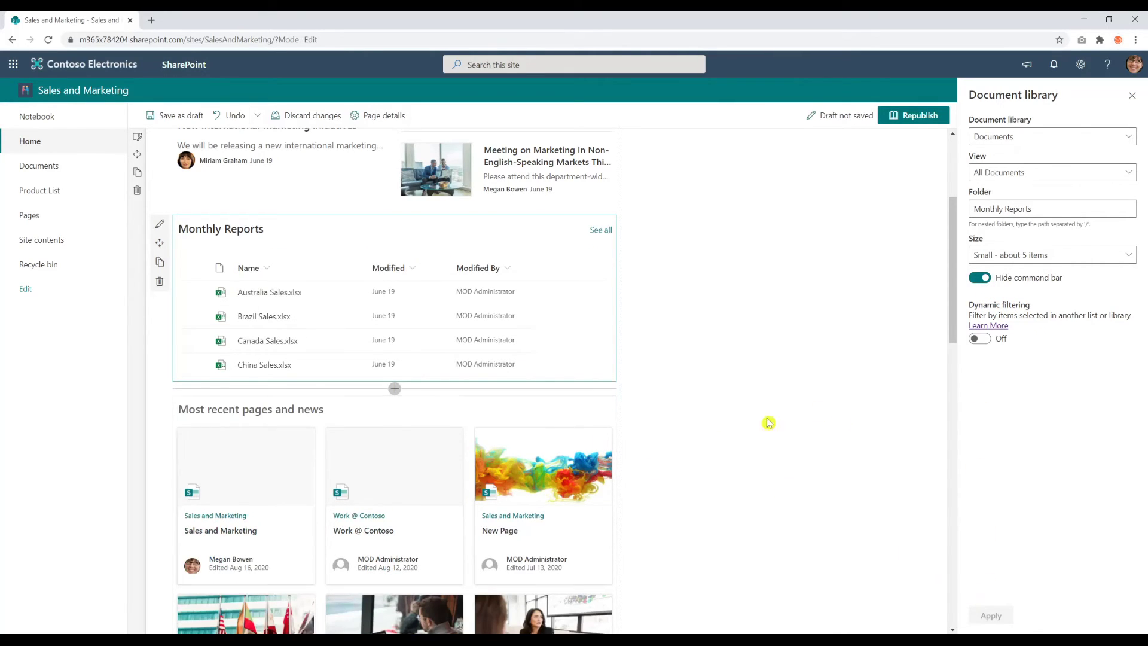